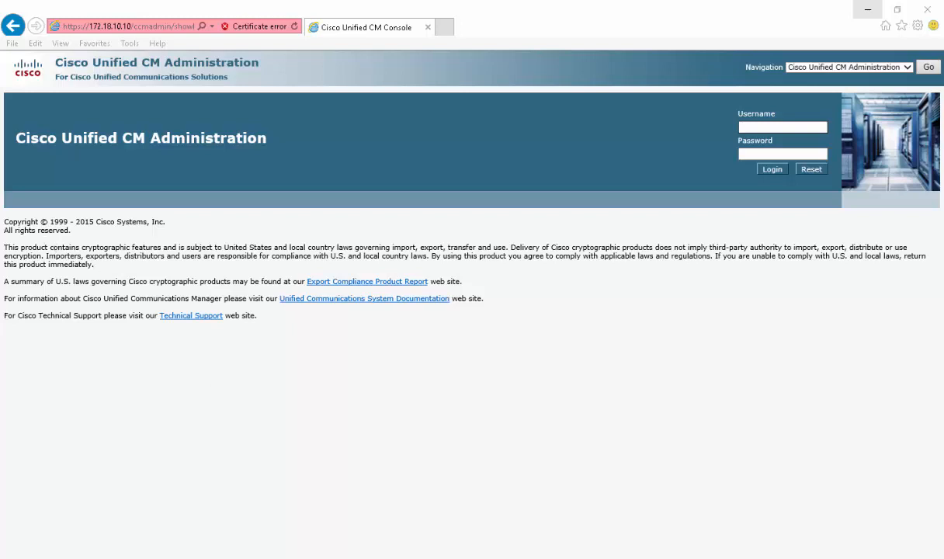
Step: Switch from CM Administration to the Cisco Unified Serviceability login page
click(754, 126)
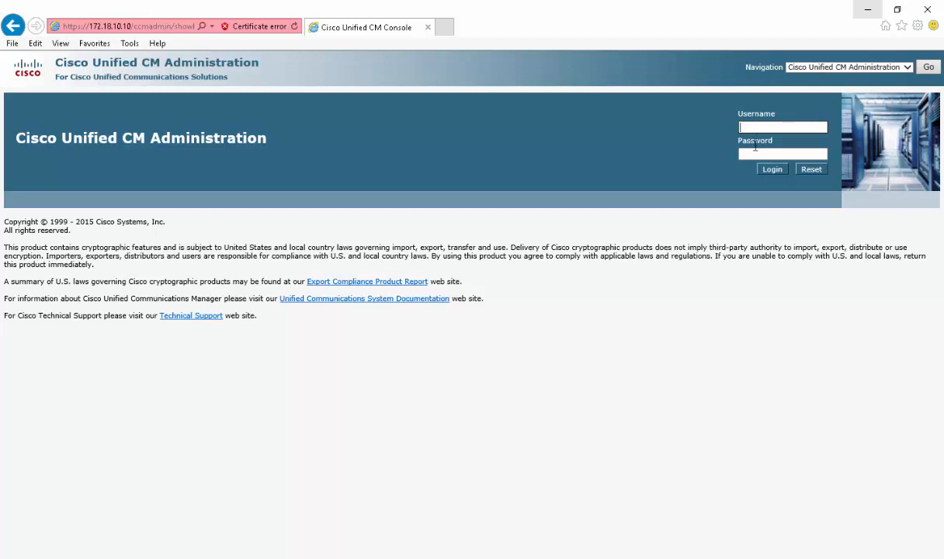
click(907, 68)
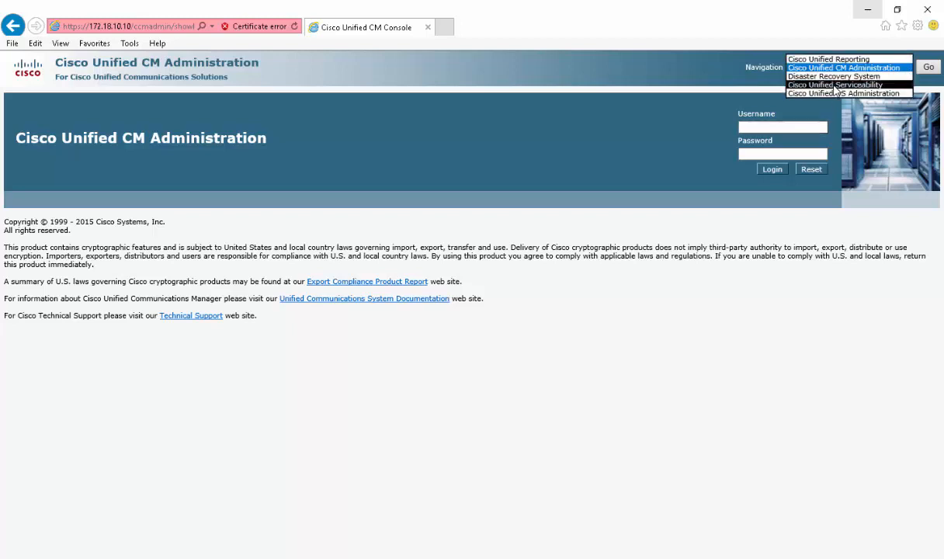
click(793, 84)
click(929, 66)
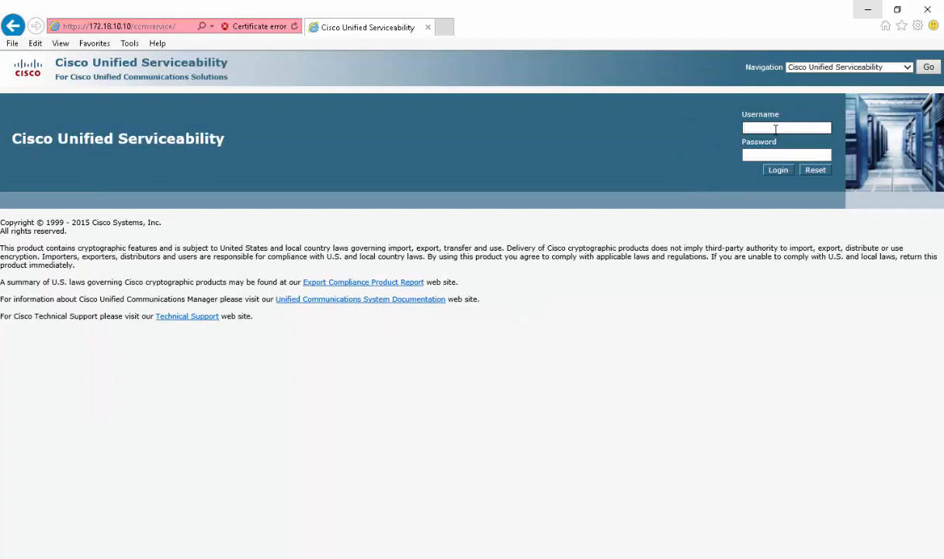
Step: Log in to Cisco Unified Serviceability with the username cucmapp and the account password
text(cucmapp)
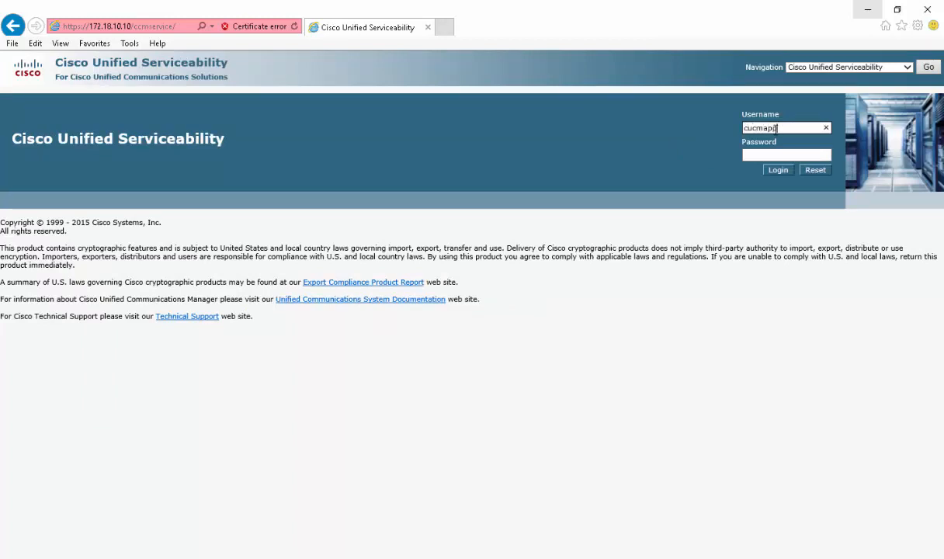
key(Tab)
text(••••••••)
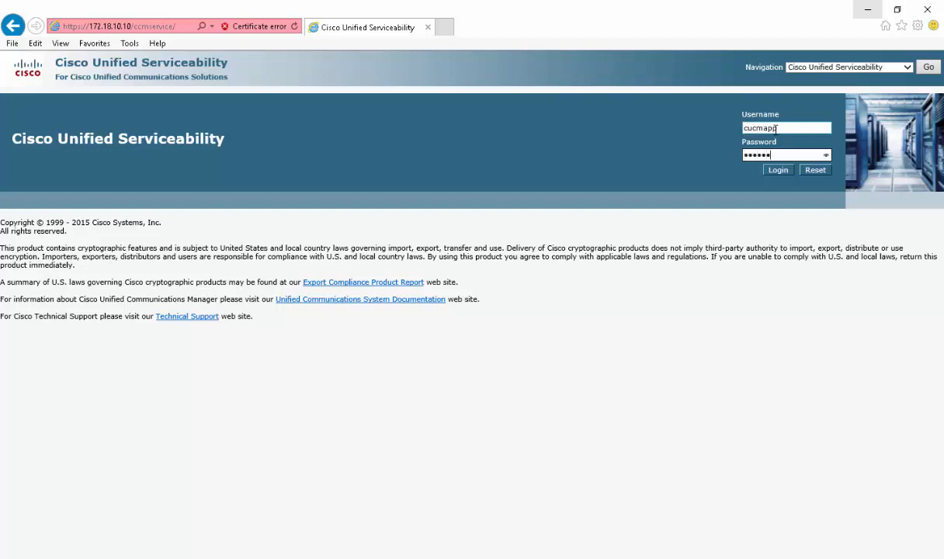
key(Return)
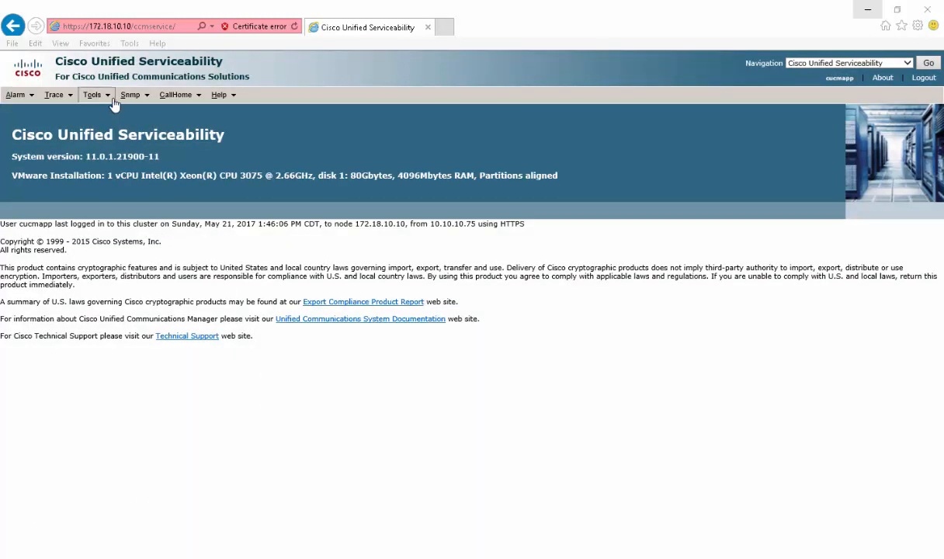
Step: Open Service Activation for server 172.18.10.10 and review which of its services are activated
click(114, 105)
click(110, 116)
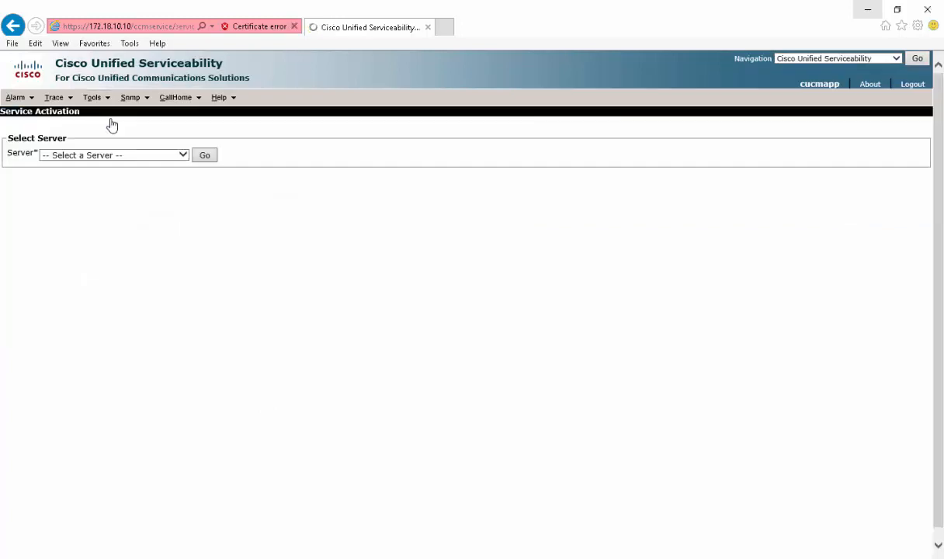
click(181, 156)
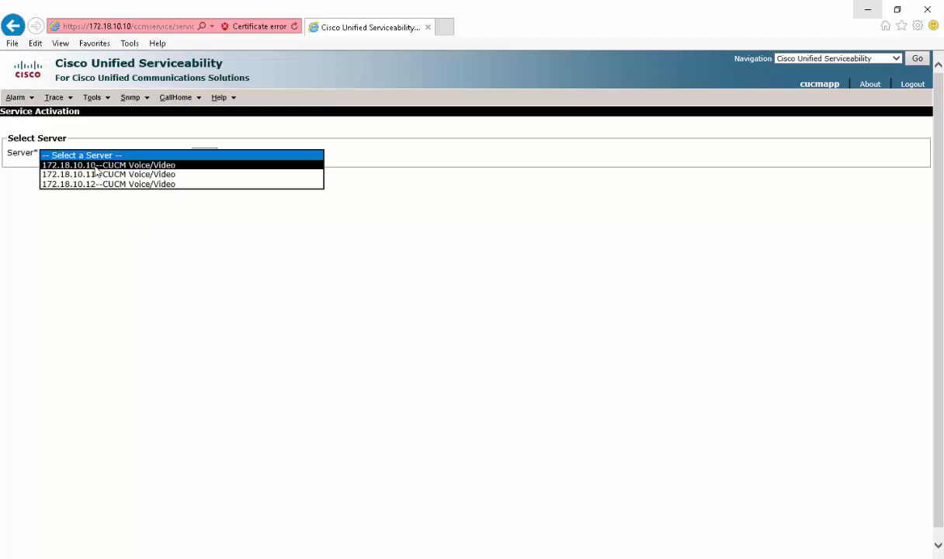
click(95, 167)
click(203, 155)
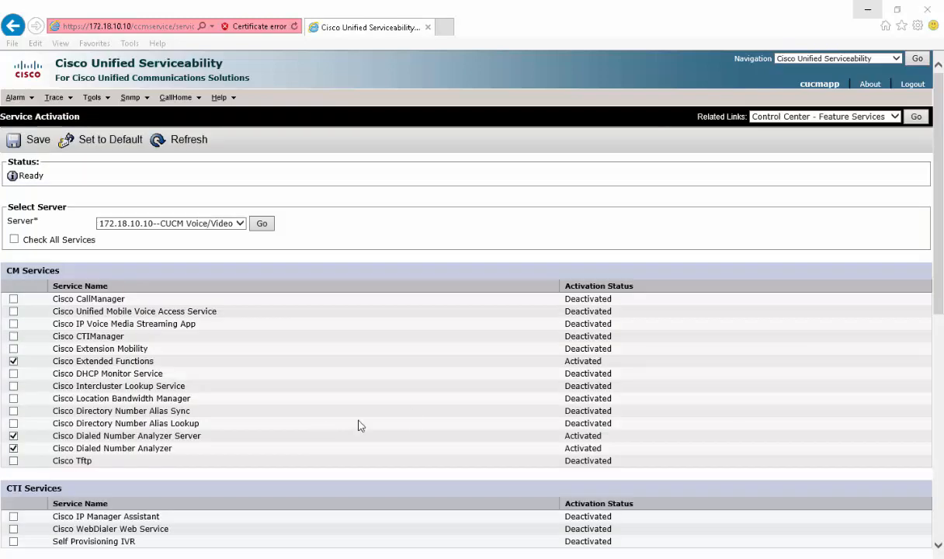
click(758, 291)
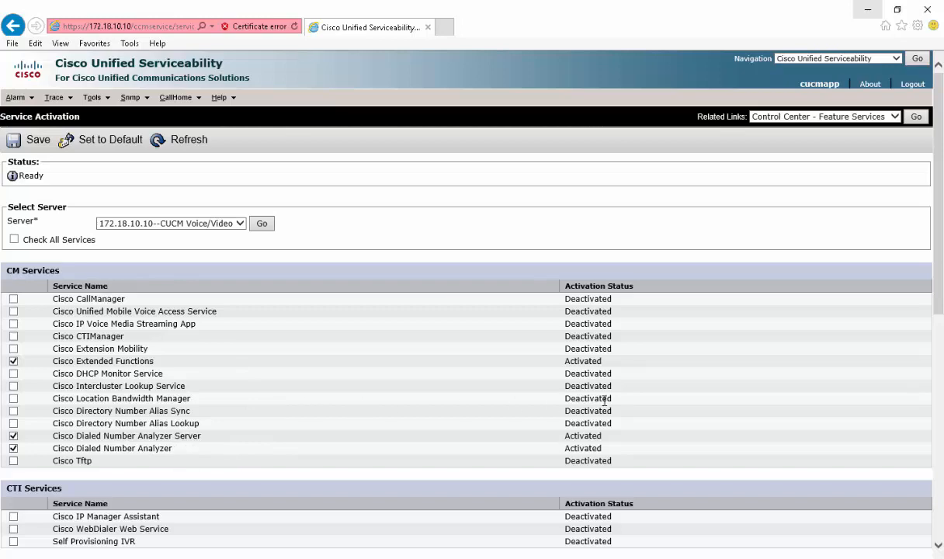
mouse_move(938, 307)
mouse_down()
mouse_move(941, 493)
mouse_move(942, 295)
mouse_up()
Step: Load the service activation list of server 172.18.10.11 and review its activated services
click(237, 225)
click(238, 224)
click(140, 232)
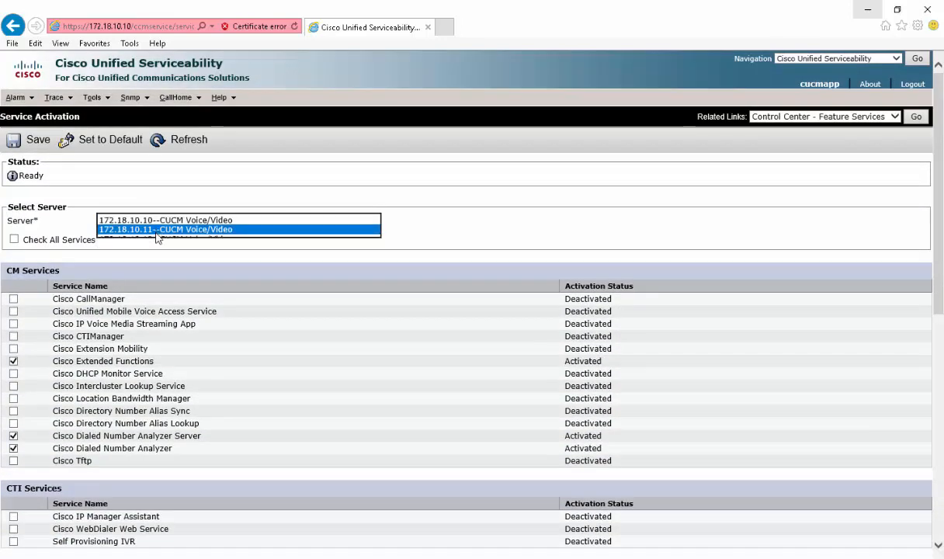
click(262, 224)
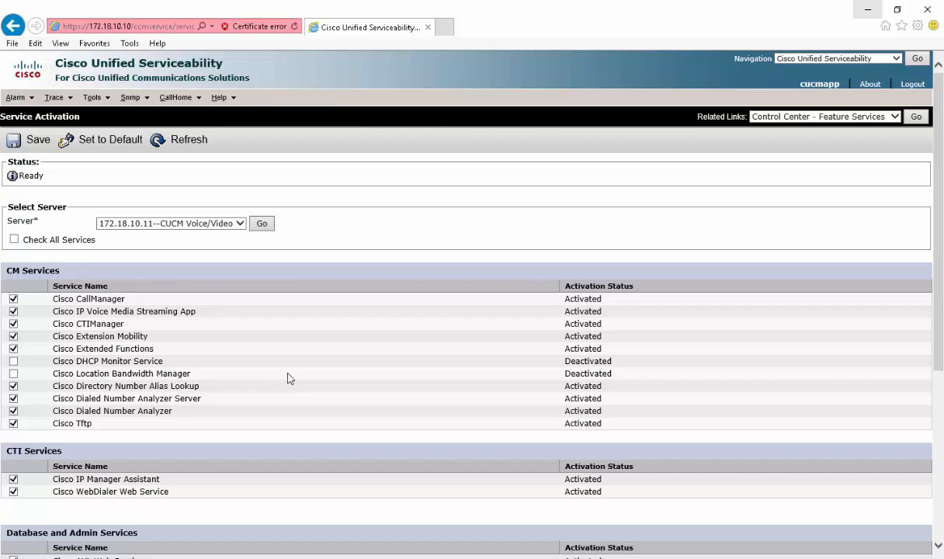
scroll(288, 378, down, 5)
scroll(288, 378, up, 5)
Step: Activate all services on server 172.18.10.12 except Cisco DHCP Monitor Service and Cisco Location Bandwidth Manager, and save
click(236, 222)
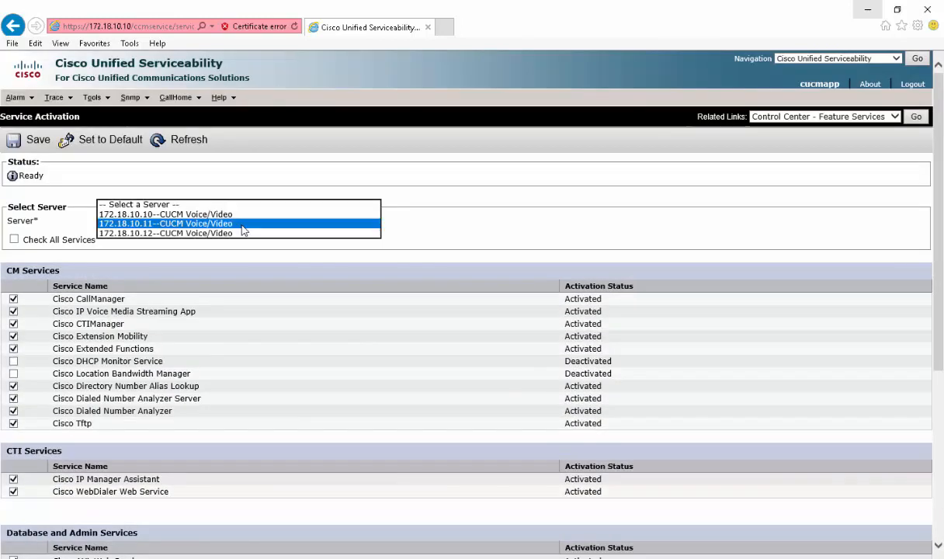
click(156, 233)
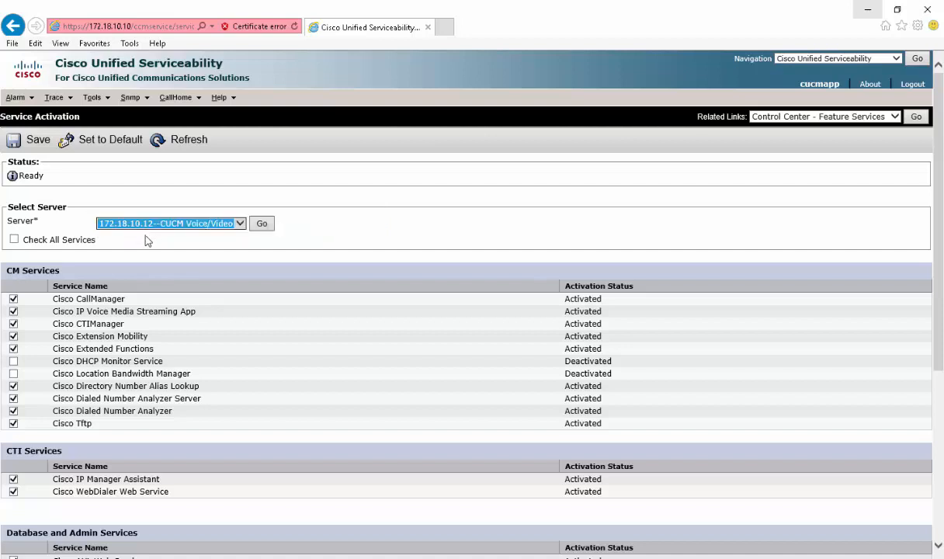
click(261, 224)
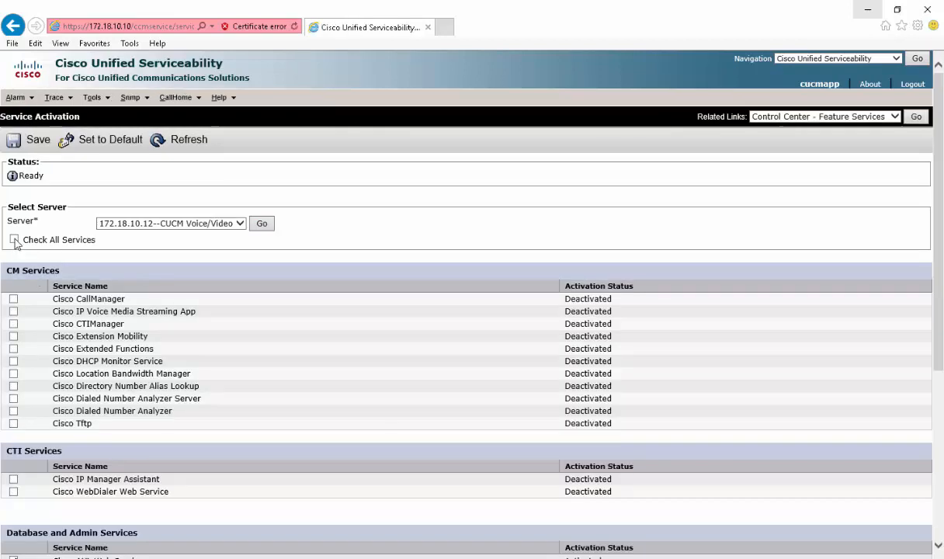
click(15, 240)
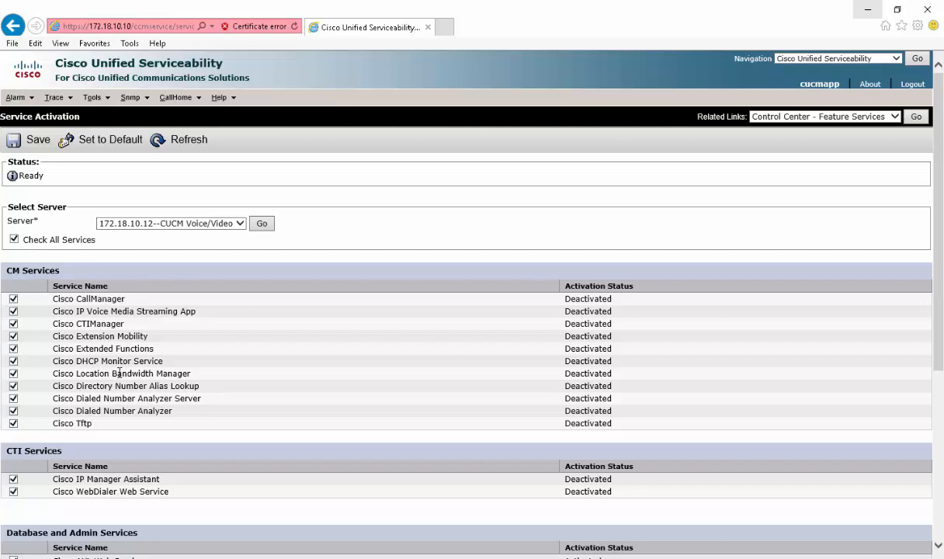
click(13, 361)
click(14, 374)
scroll(157, 400, down, 4)
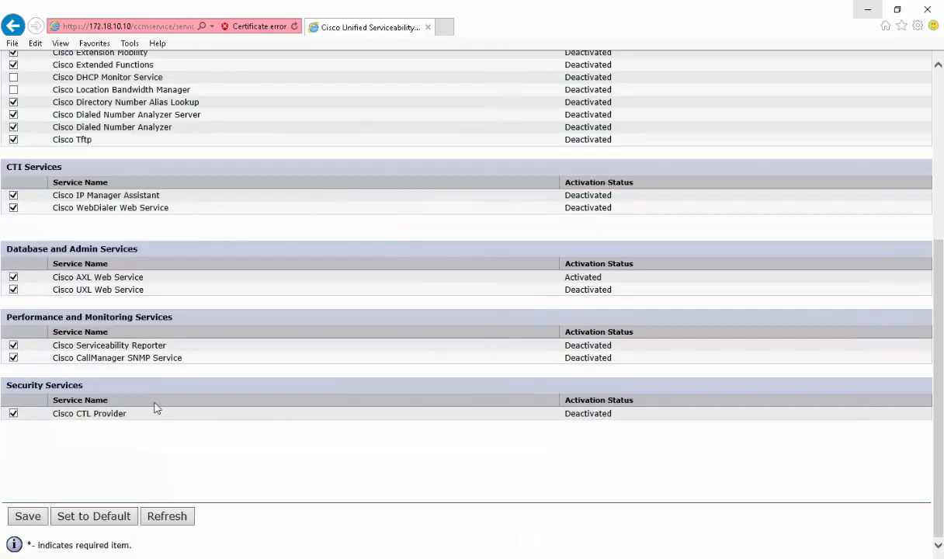
scroll(154, 407, up, 3)
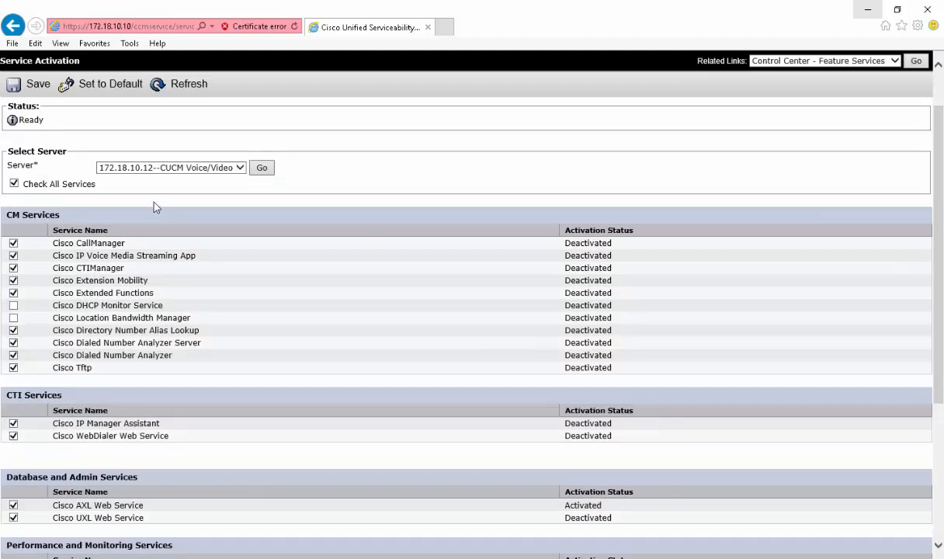
click(31, 85)
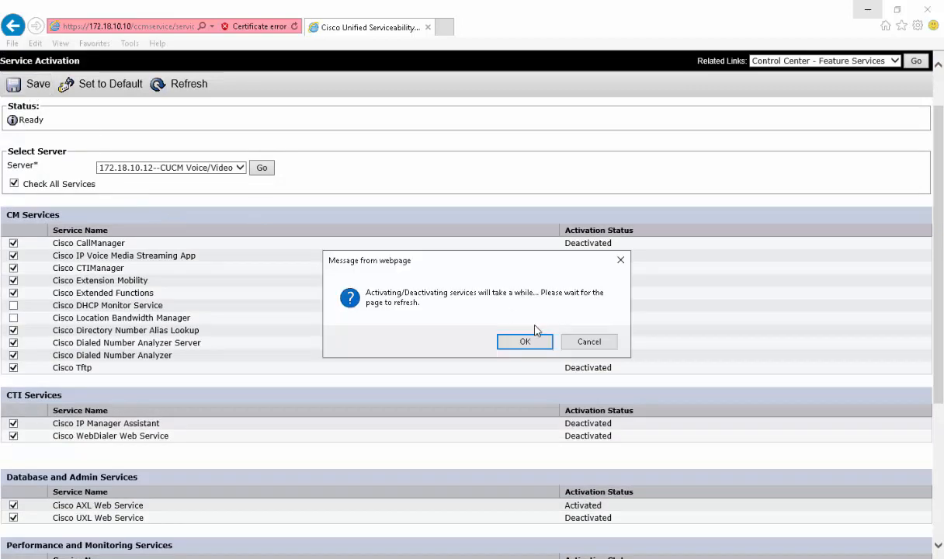
click(514, 339)
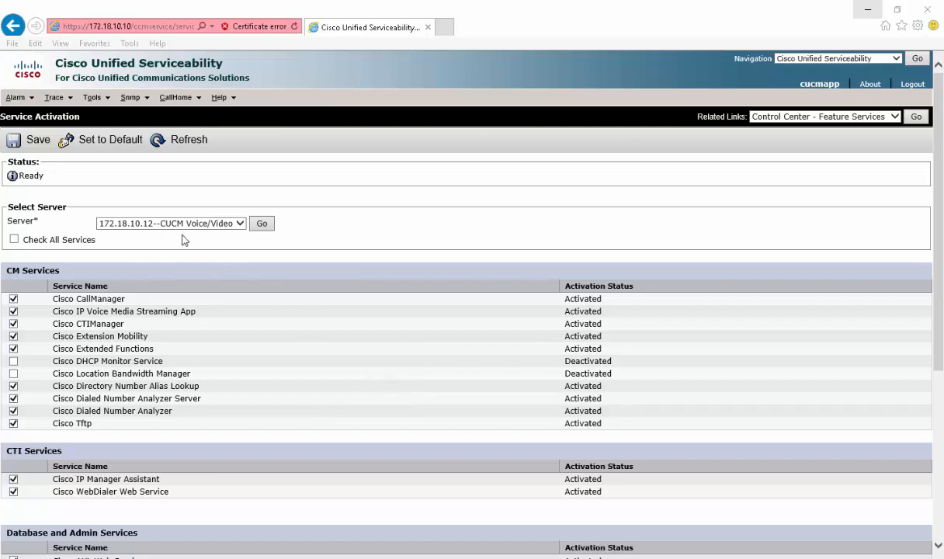
Step: Open Control Center - Feature Services for server 172.18.10.12, select Cisco Tftp and check the status of the services
mouse_move(103, 102)
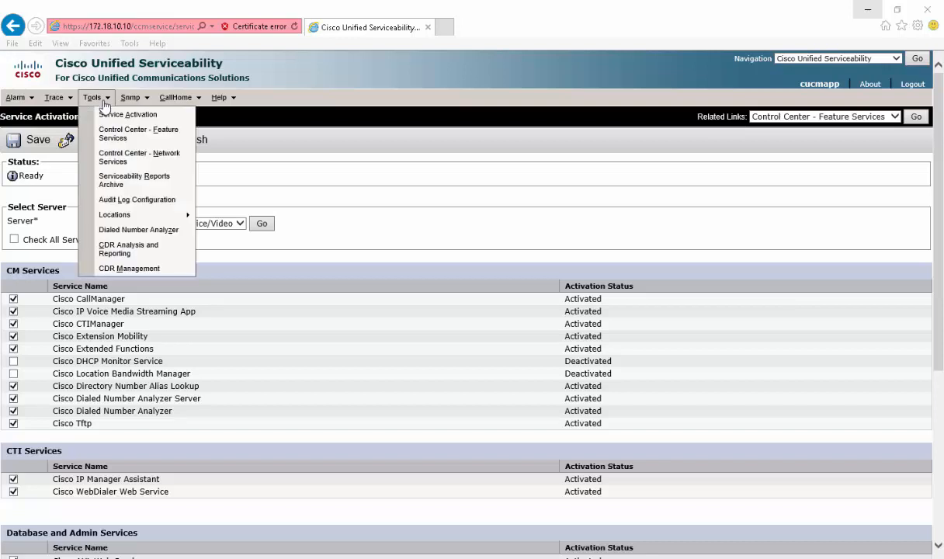
click(153, 139)
click(185, 180)
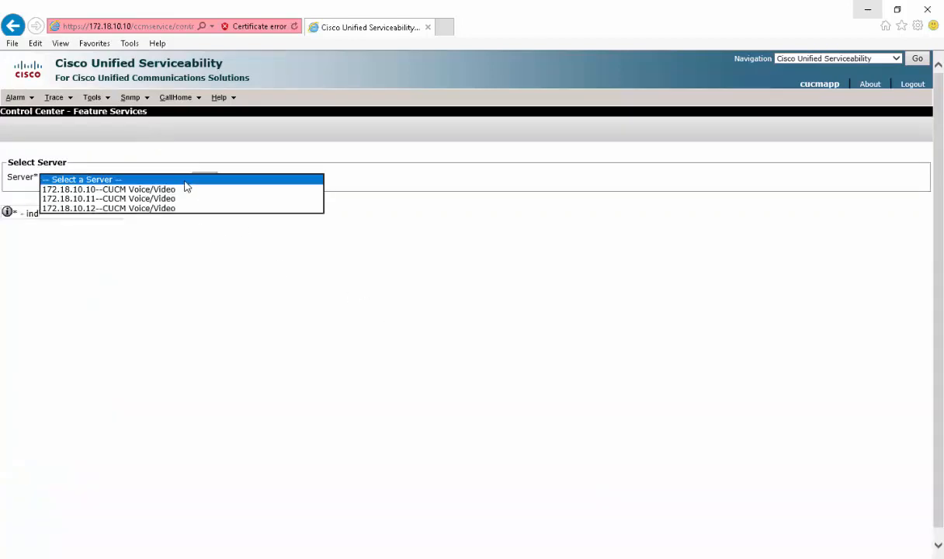
click(107, 208)
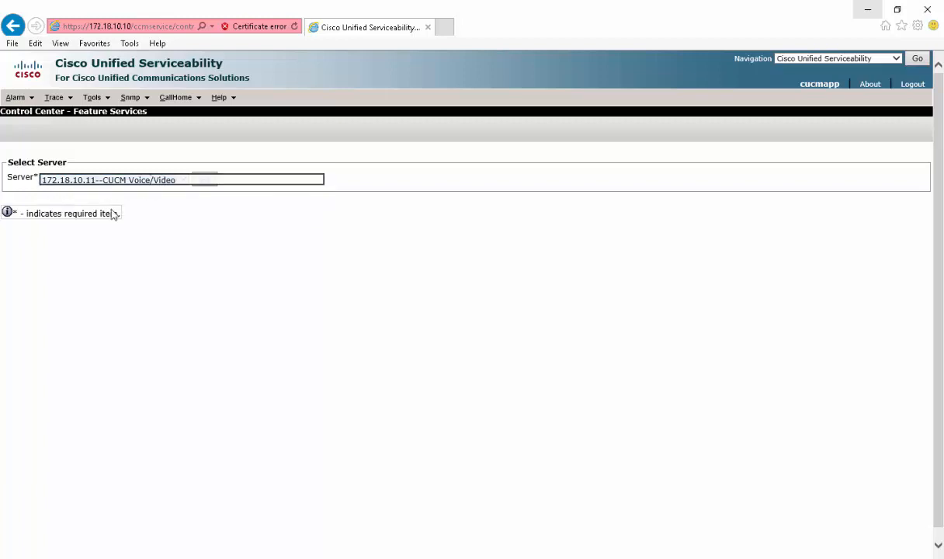
click(204, 180)
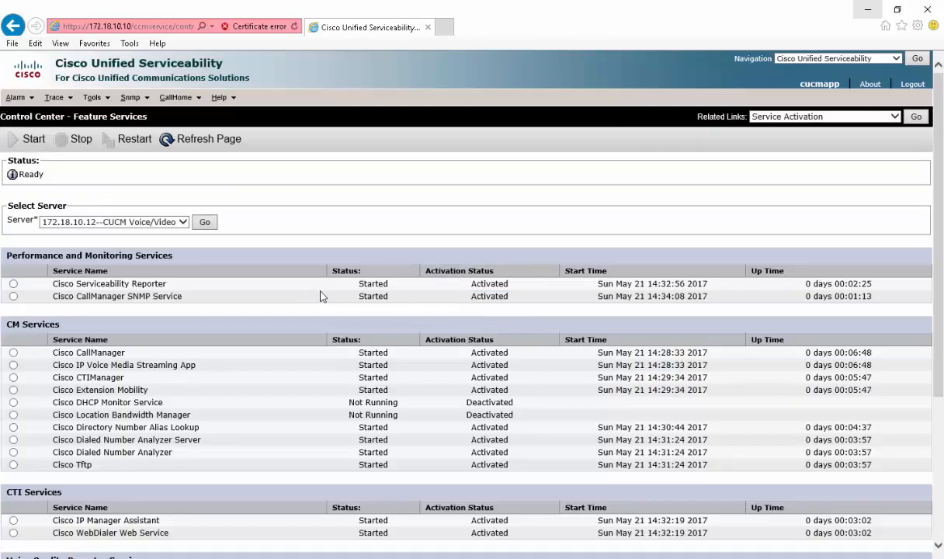
click(13, 465)
scroll(490, 415, down, 4)
scroll(490, 415, up, 4)
Step: Switch from Serviceability to Cisco Unified CM Administration
click(852, 59)
click(778, 42)
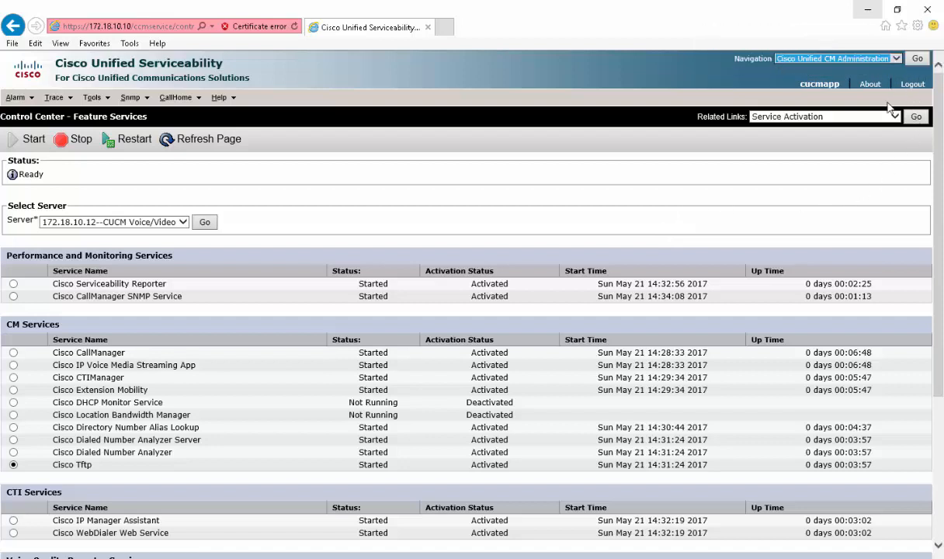
click(921, 59)
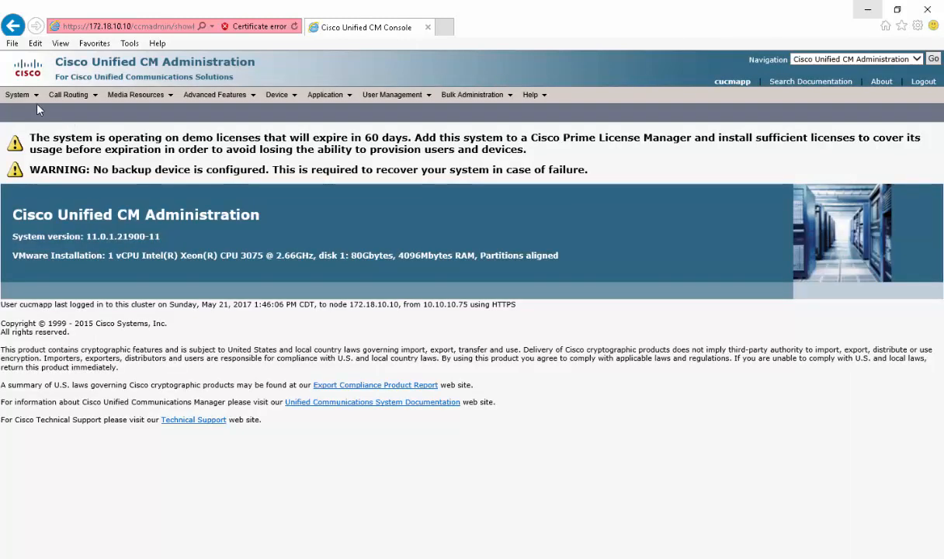
Step: Find the Cisco Unified CM group CM_10_11, open it and change its name to CM_11_12
mouse_move(32, 94)
click(37, 142)
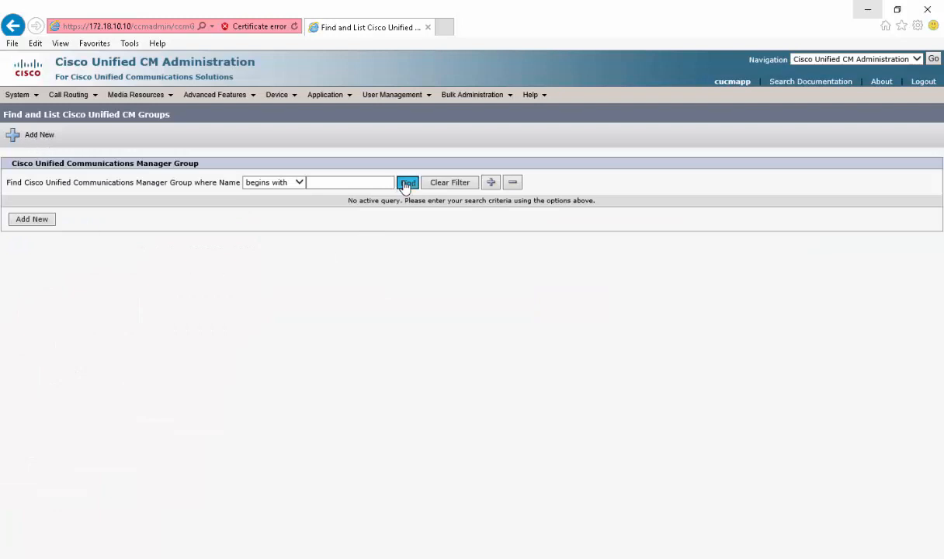
click(406, 184)
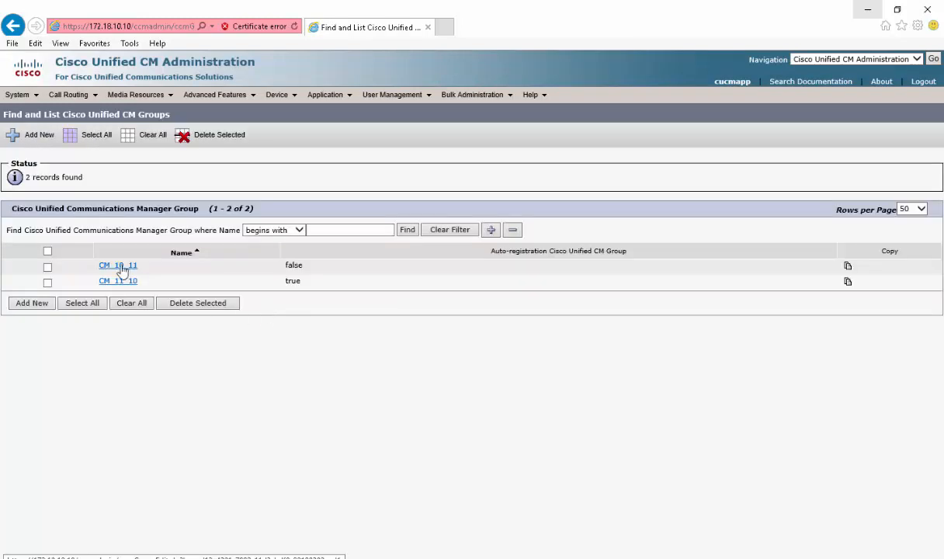
click(118, 266)
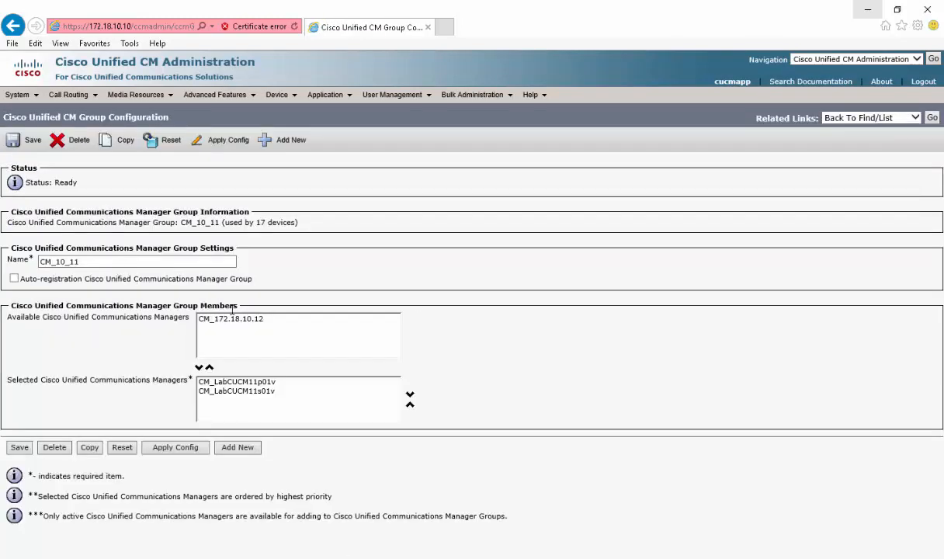
click(67, 263)
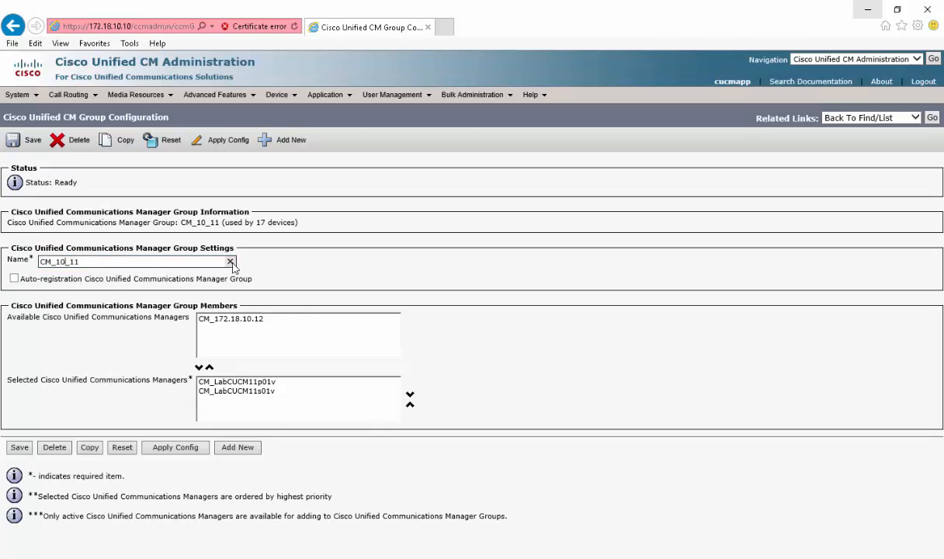
key(BackSpace)
text(1)
Step: Add CM_172.18.10.12 to the group's selected managers, remove CM_LabCUCM11p01v from them, and save the group
click(242, 318)
click(199, 366)
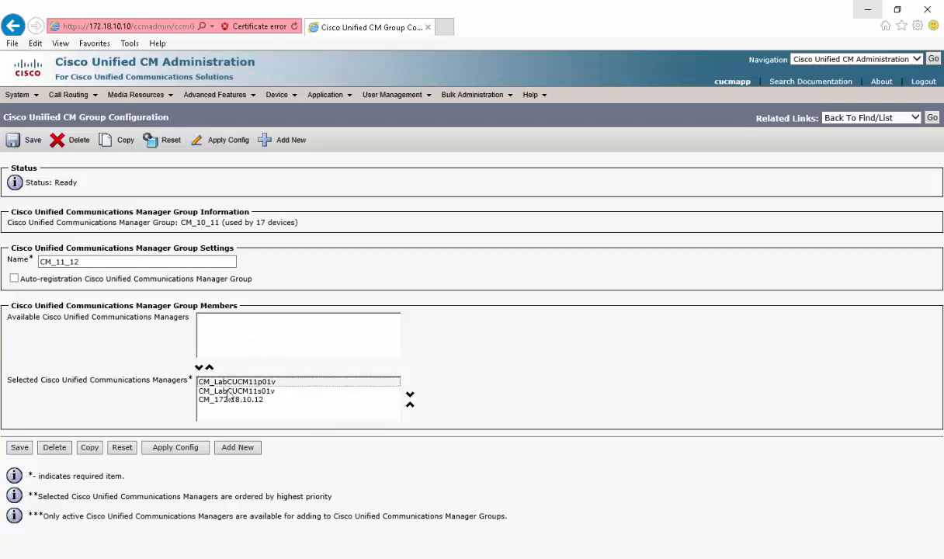
click(204, 382)
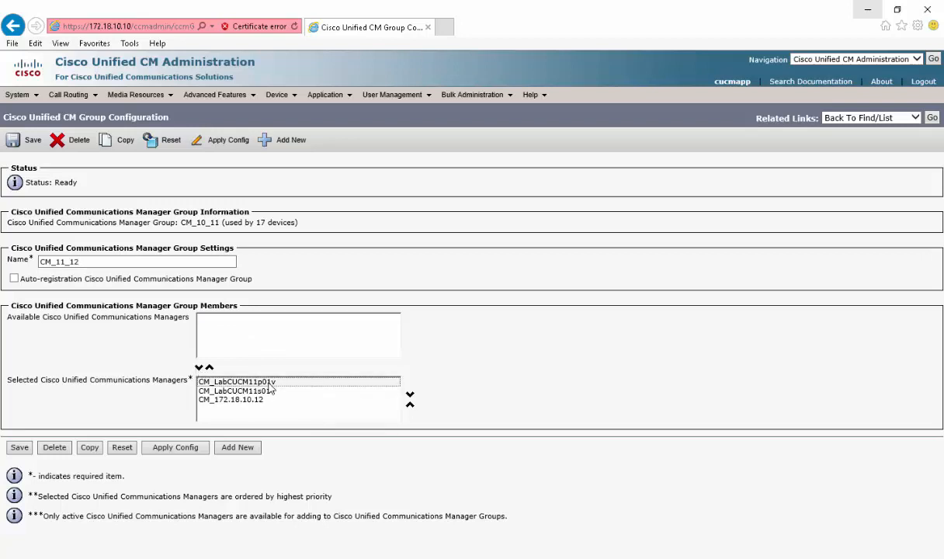
click(208, 366)
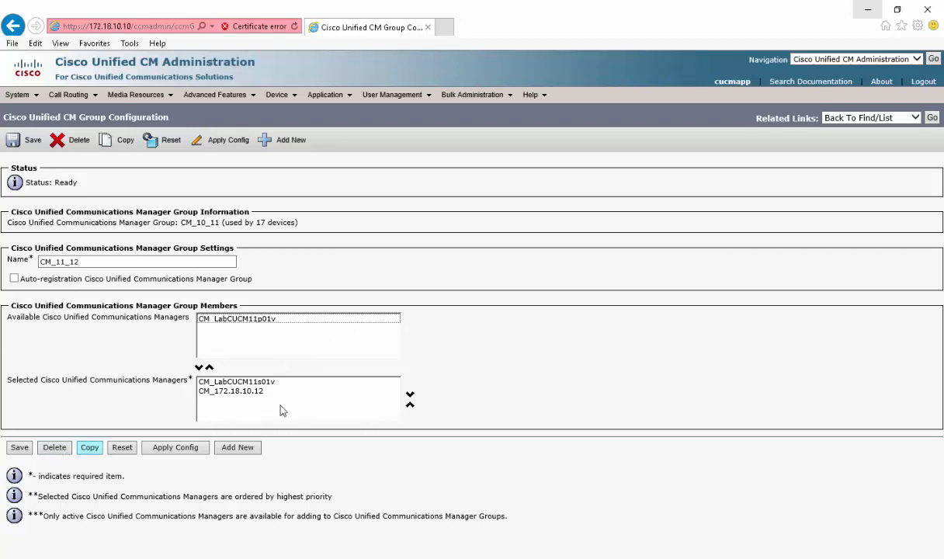
click(456, 257)
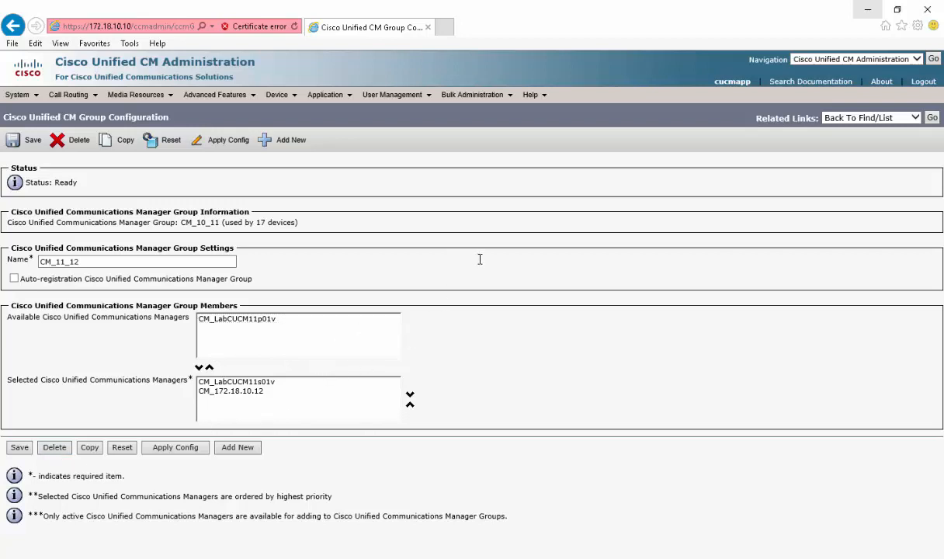
click(19, 447)
click(596, 374)
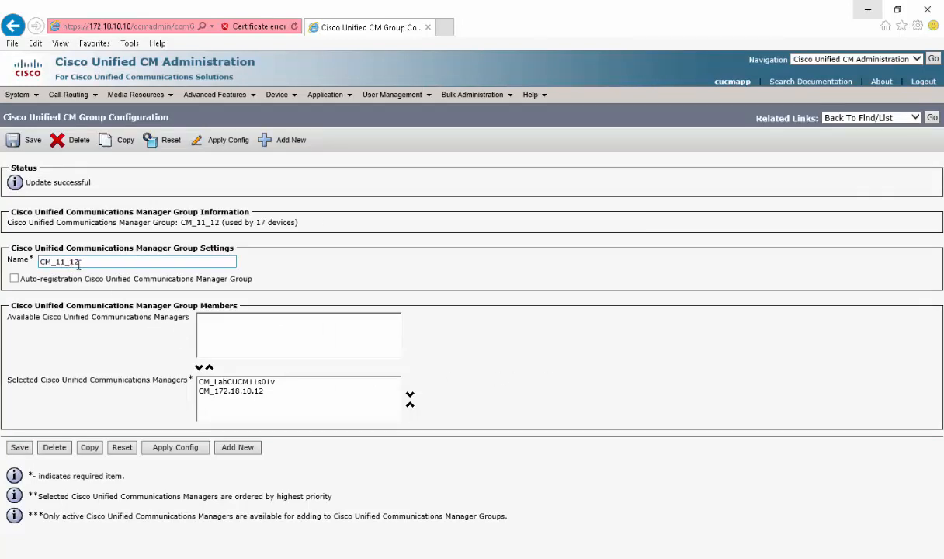
Step: Return to the group list, open the Cisco Unified CM group CM_11_10 and change its name to CM_12_11
click(262, 382)
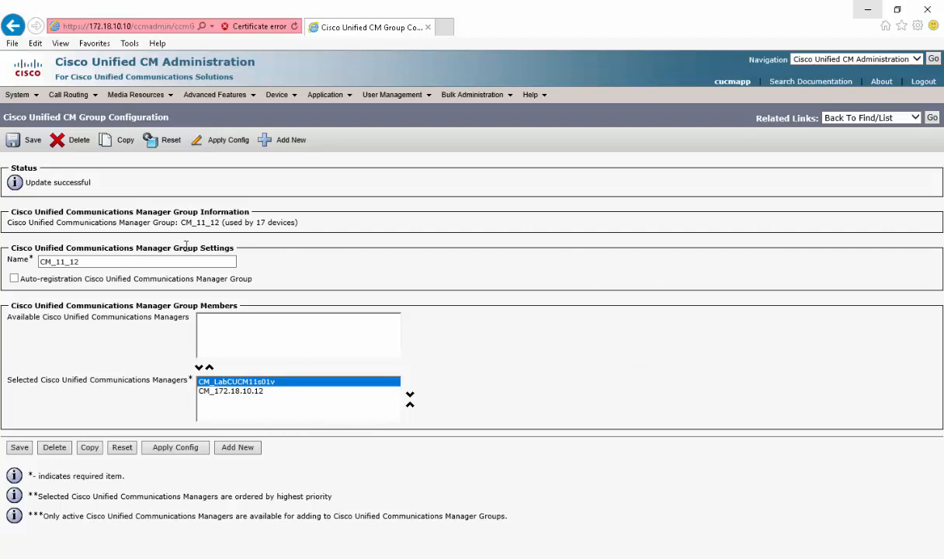
click(931, 117)
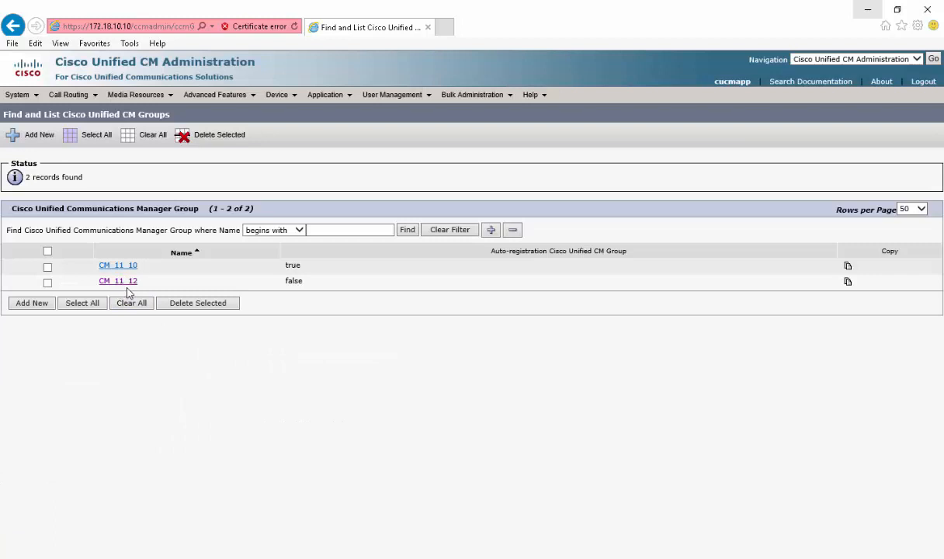
click(118, 265)
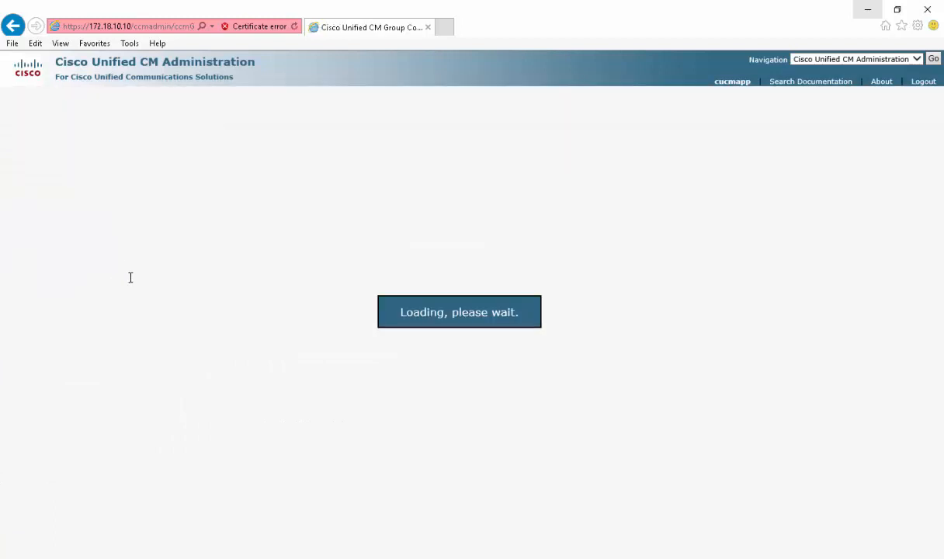
click(62, 264)
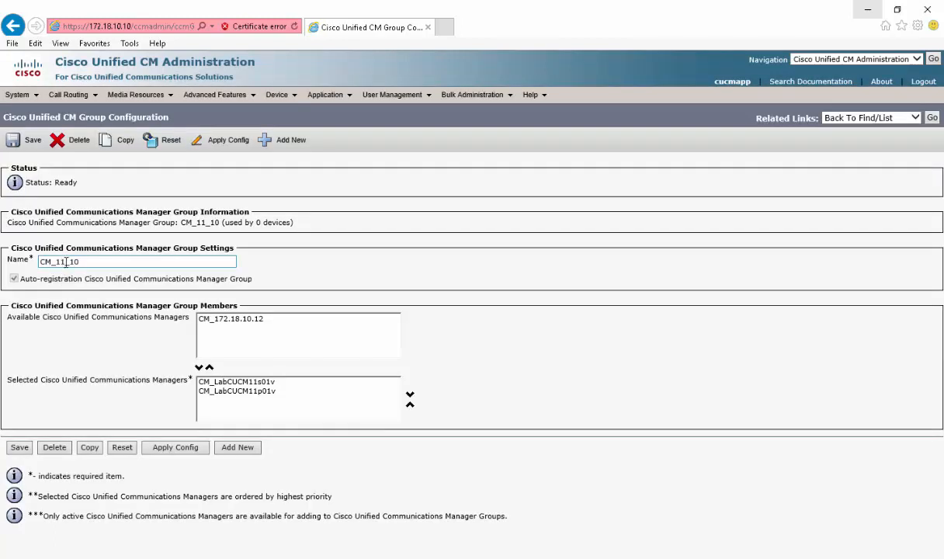
key(BackSpace)
text(2)
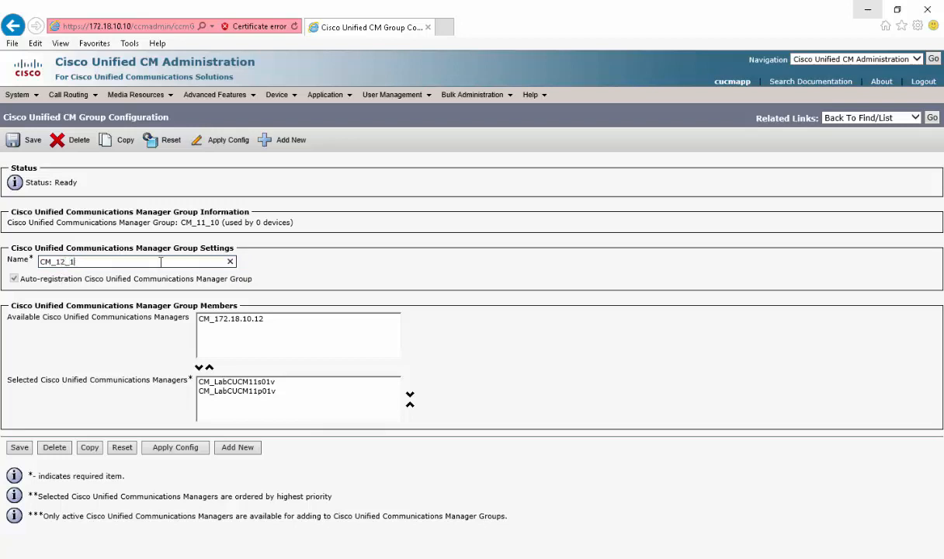
Step: Add CM_172.18.10.12 to the group's selected managers and remove CM_LabCUCM11p01v from them
click(227, 319)
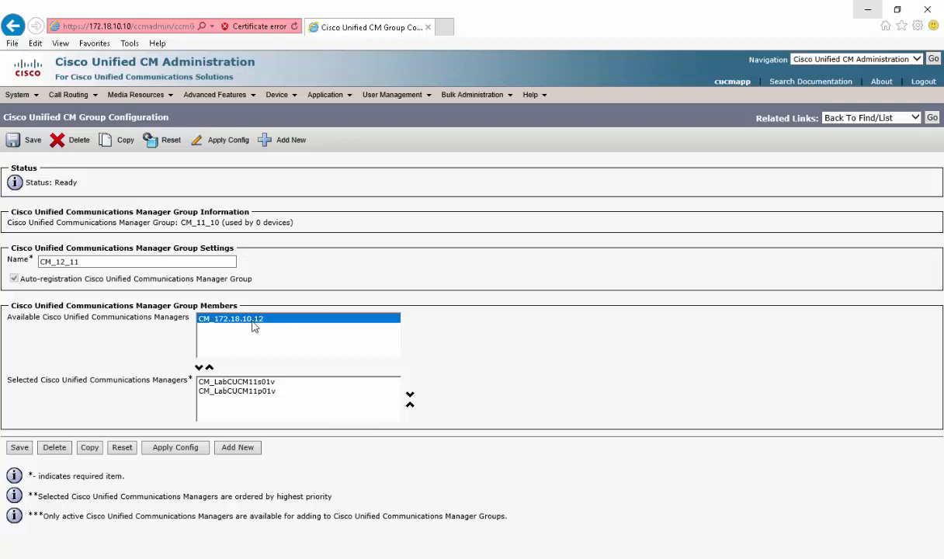
click(199, 368)
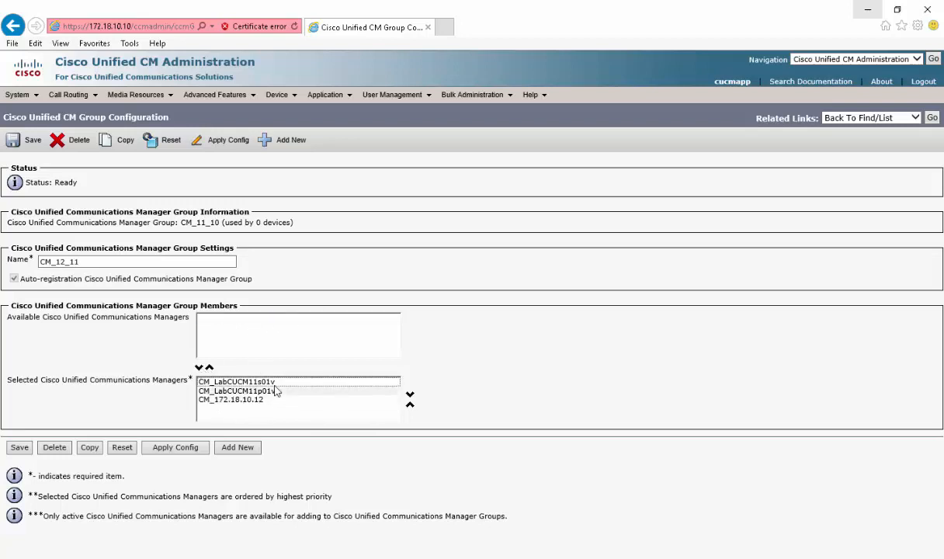
click(237, 382)
click(231, 391)
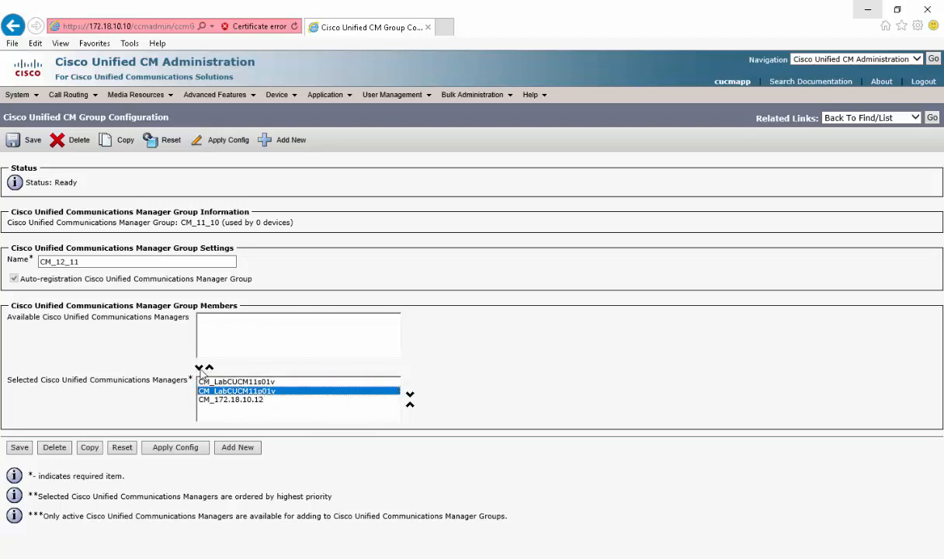
click(199, 368)
Step: Move CM_172.18.10.12 above CM_LabCUCM11s01v in the selected managers' priority order and save the group
click(230, 390)
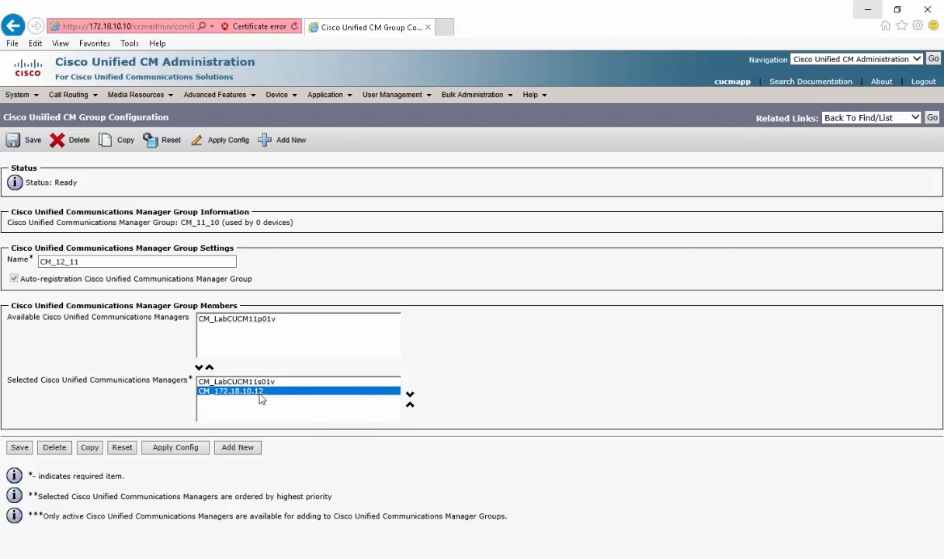
click(410, 404)
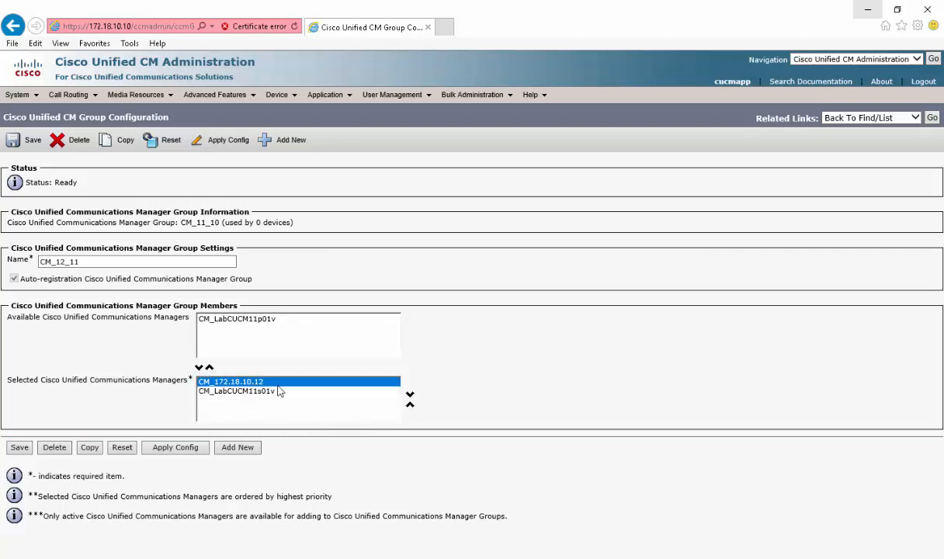
click(19, 448)
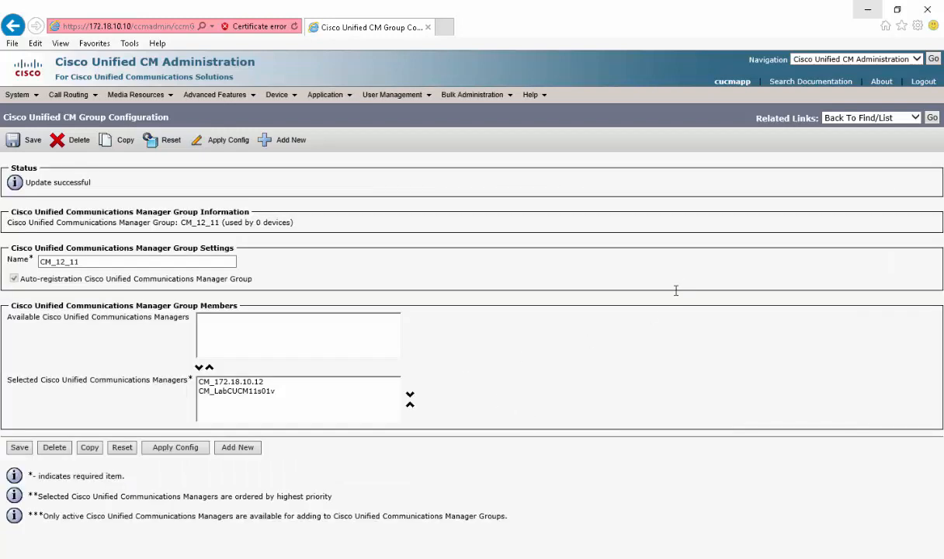
Step: Open group CM_11_12 from the group list, make it the auto-registration group, save it, and return to the list
click(931, 118)
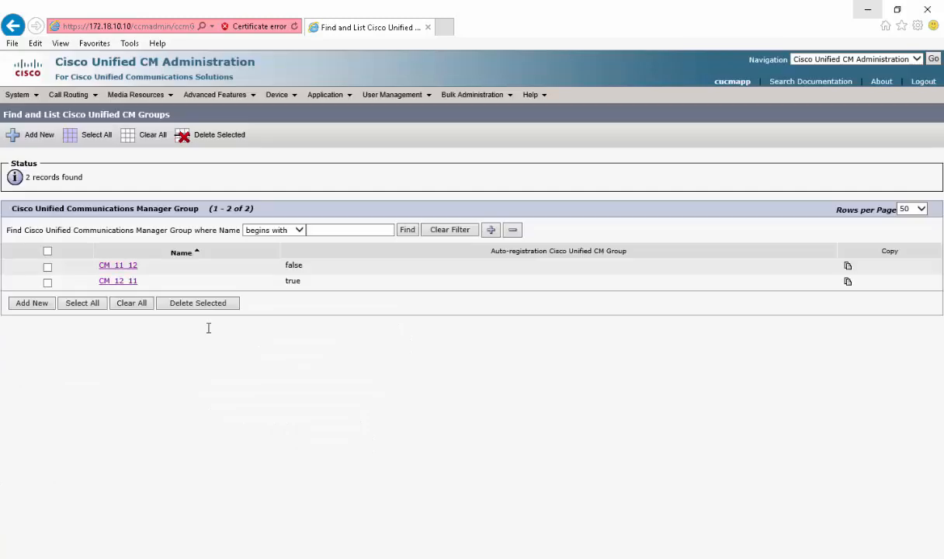
click(124, 265)
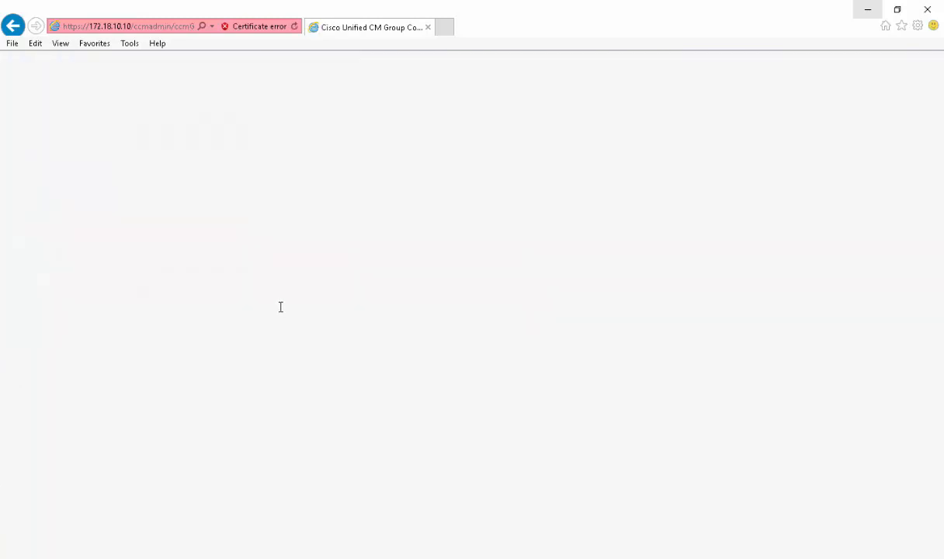
click(14, 278)
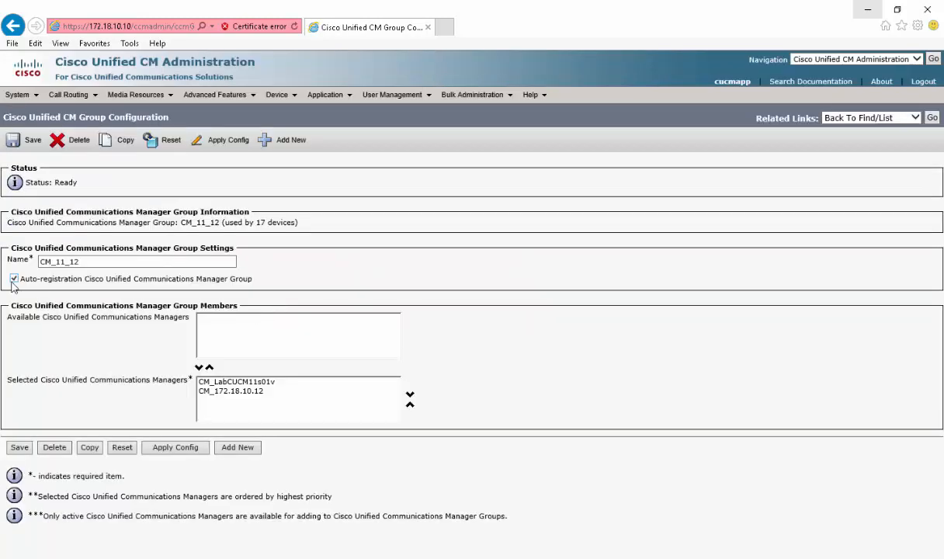
click(20, 448)
click(545, 358)
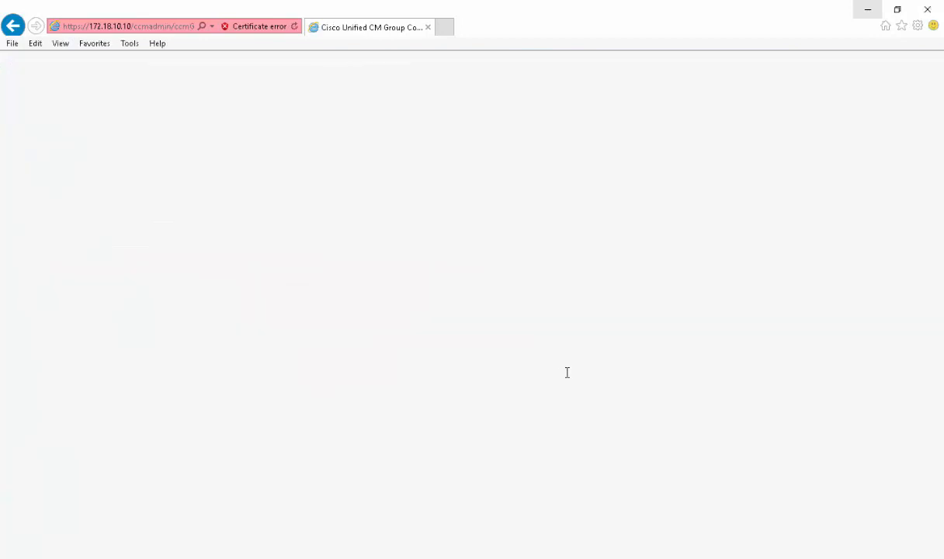
click(934, 121)
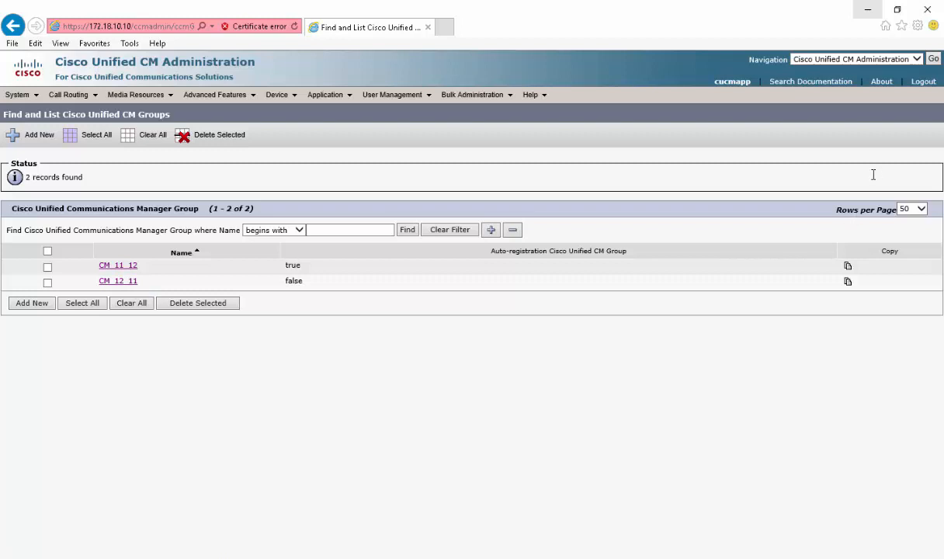
Step: Switch to the network diagram CUCM HM Lab v3.0.ndg to view the lab topology
mouse_move(36, 96)
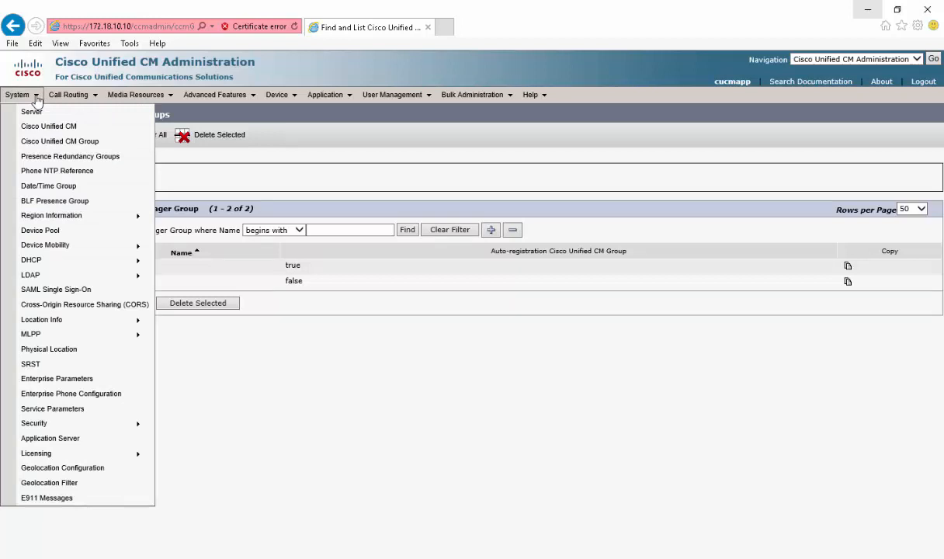
click(586, 361)
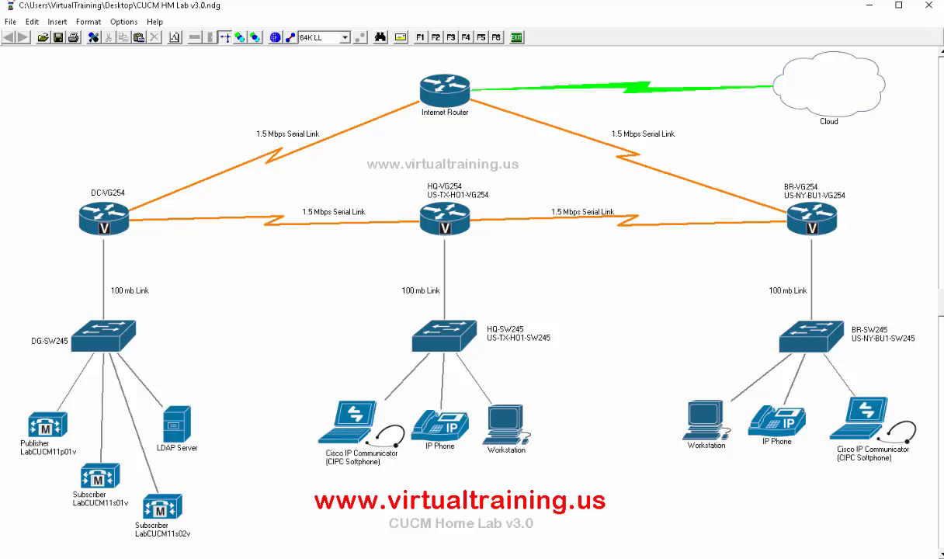
key(alt+Tab)
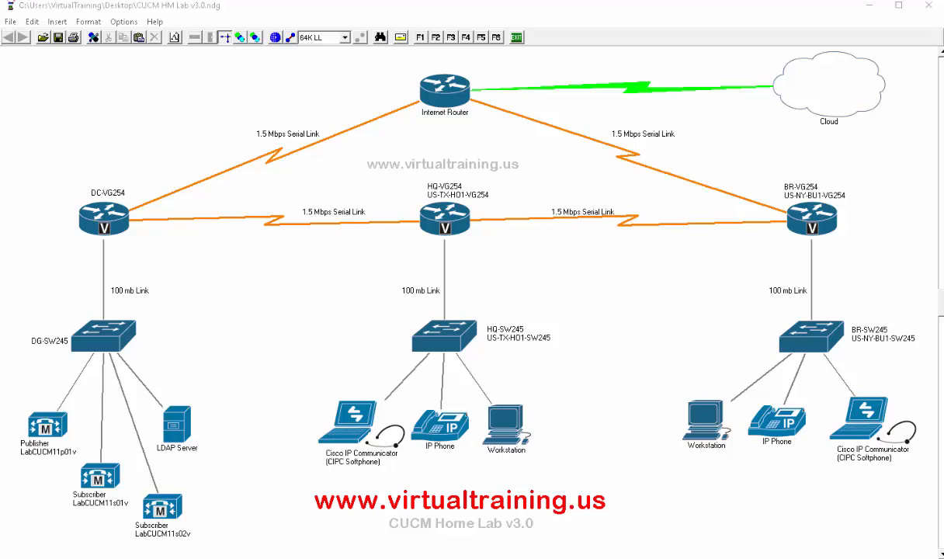